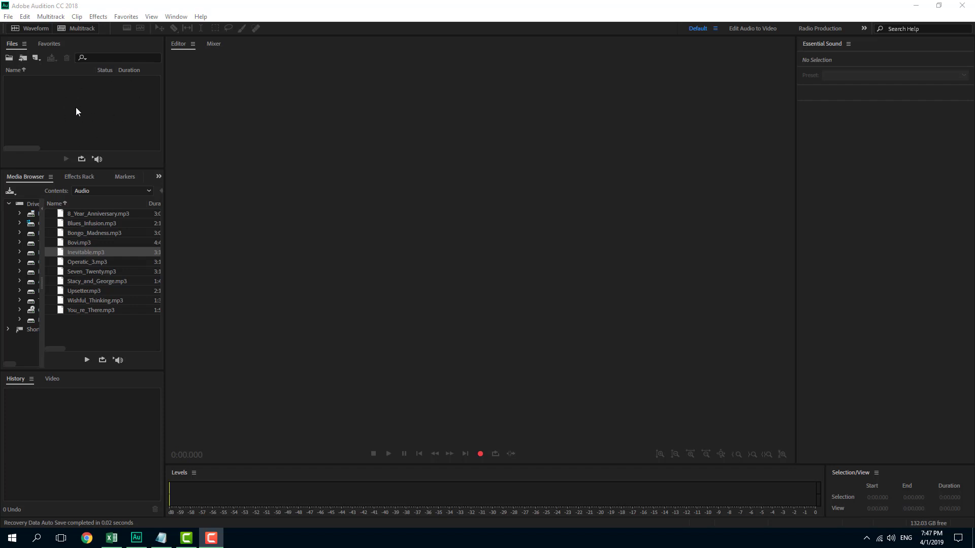
Step: Create a new multitrack session named Untitled Session 4 at 96000 Hz, 16 bits, with a stereo master and no template
{"action": "right_click", "coordinate": [91, 92]}
{"action": "mouse_move", "coordinate": [109, 99]}
{"action": "left_click", "coordinate": [345, 98]}
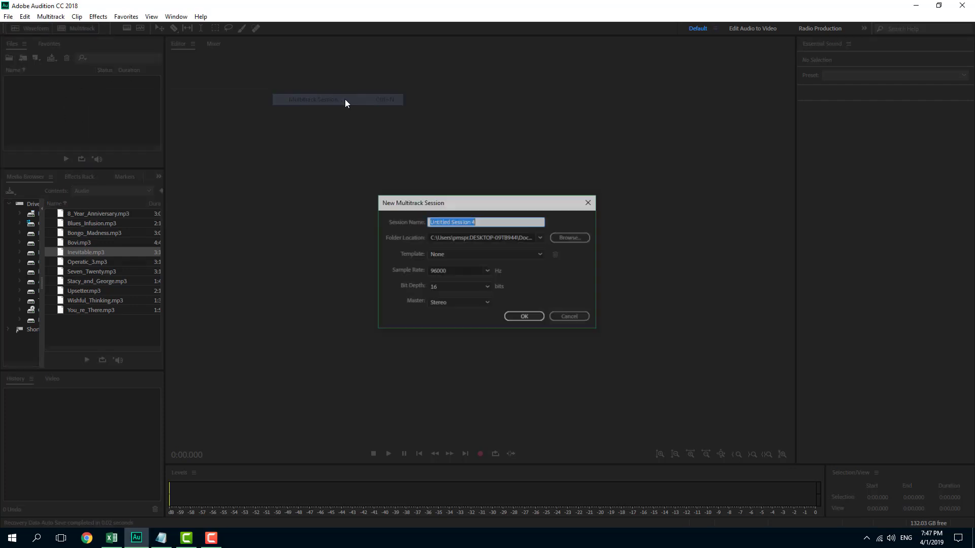
{"action": "left_click", "coordinate": [523, 318]}
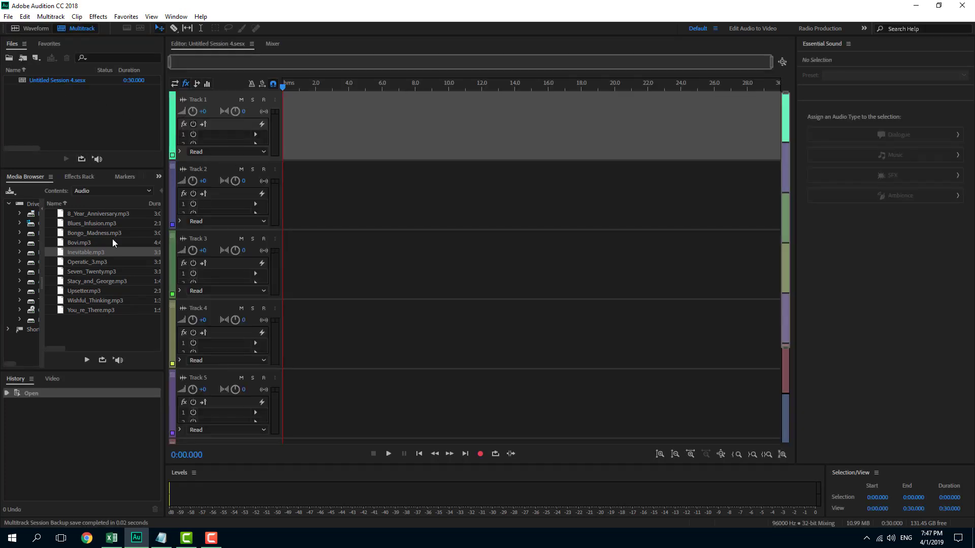
Step: Import all five MP3 files from the For Multitrack Editing folder on the Active Files (I:) drive into the project files
{"action": "left_click", "coordinate": [56, 348]}
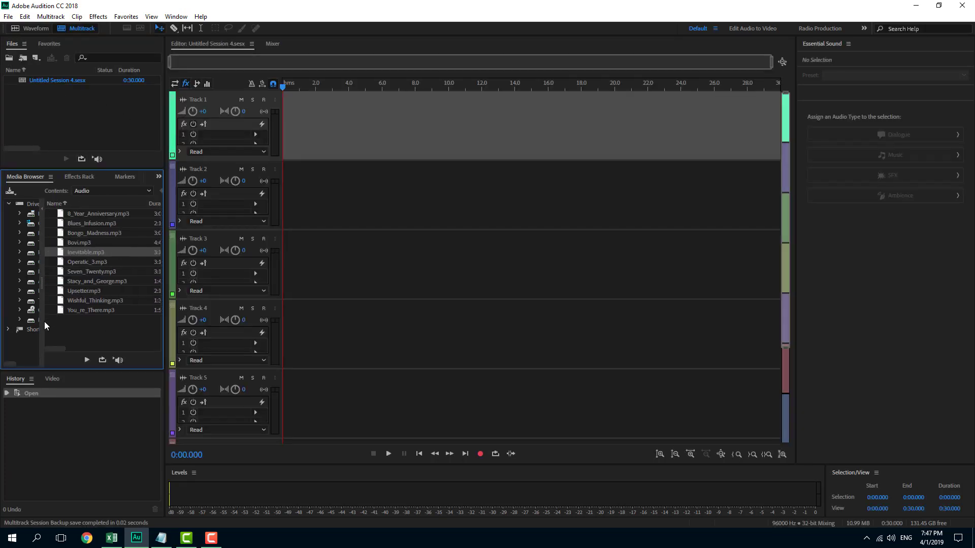
{"action": "left_click_drag", "start_coordinate": [42, 318], "coordinate": [86, 312]}
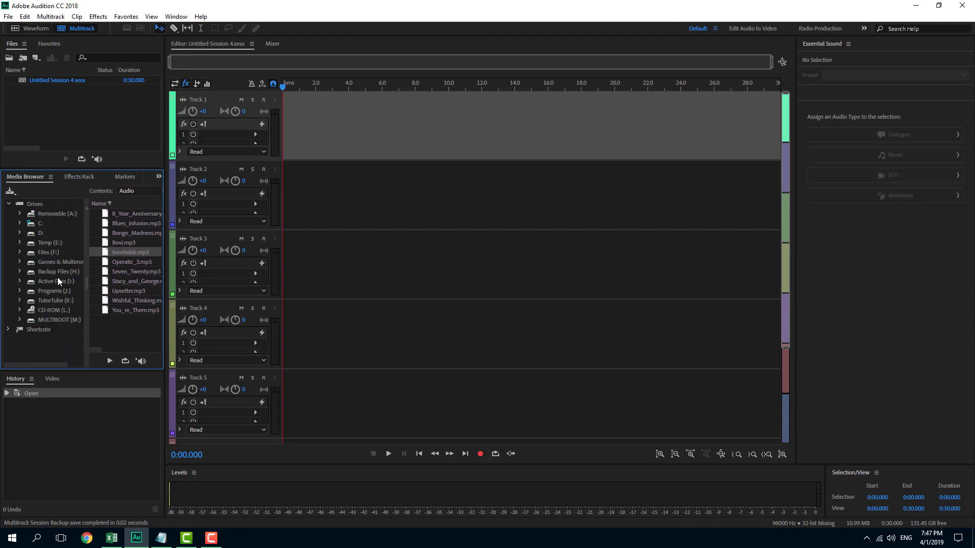
{"action": "left_click", "coordinate": [54, 281]}
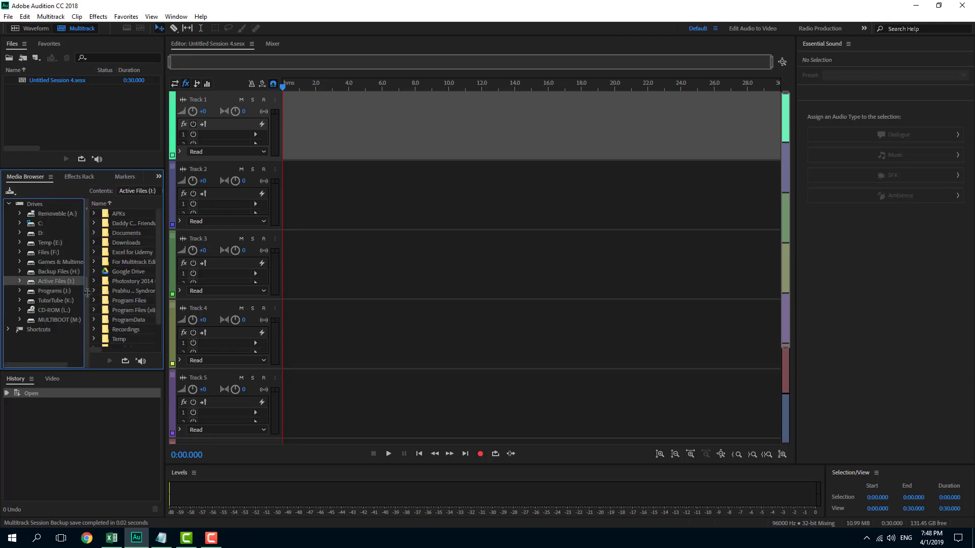
{"action": "left_click_drag", "start_coordinate": [88, 293], "coordinate": [34, 293]}
{"action": "scroll", "coordinate": [113, 328], "scroll_direction": "down", "scroll_amount": 1}
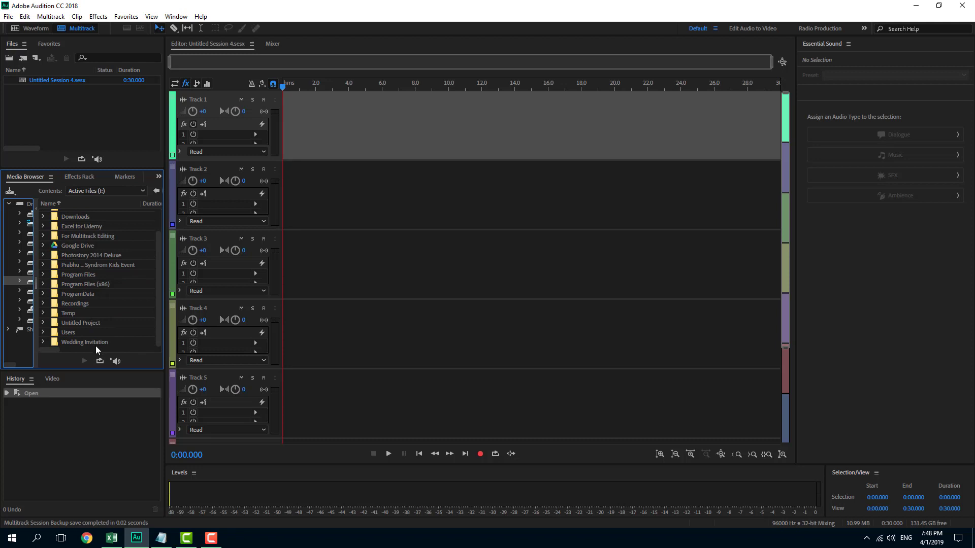
{"action": "scroll", "coordinate": [100, 333], "scroll_direction": "up", "scroll_amount": 1}
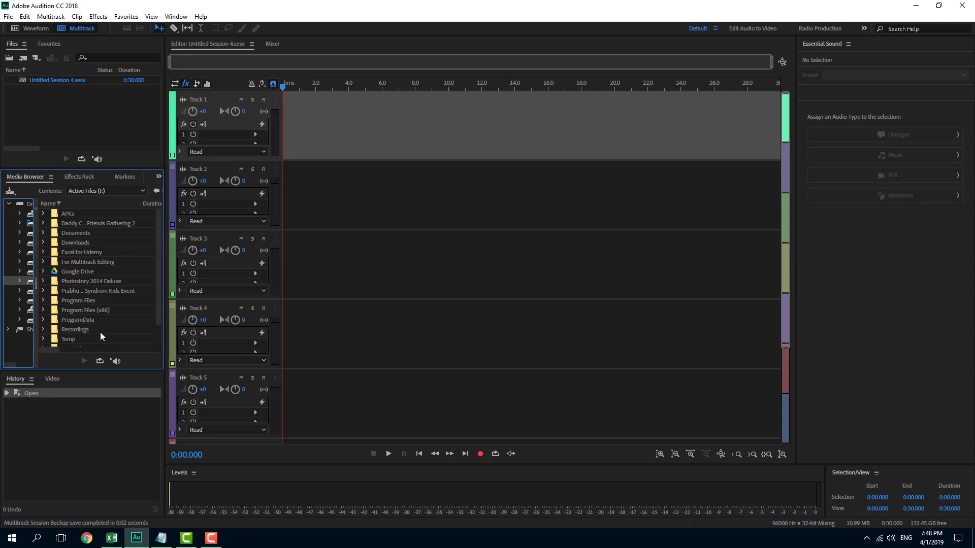
{"action": "left_click", "coordinate": [87, 262]}
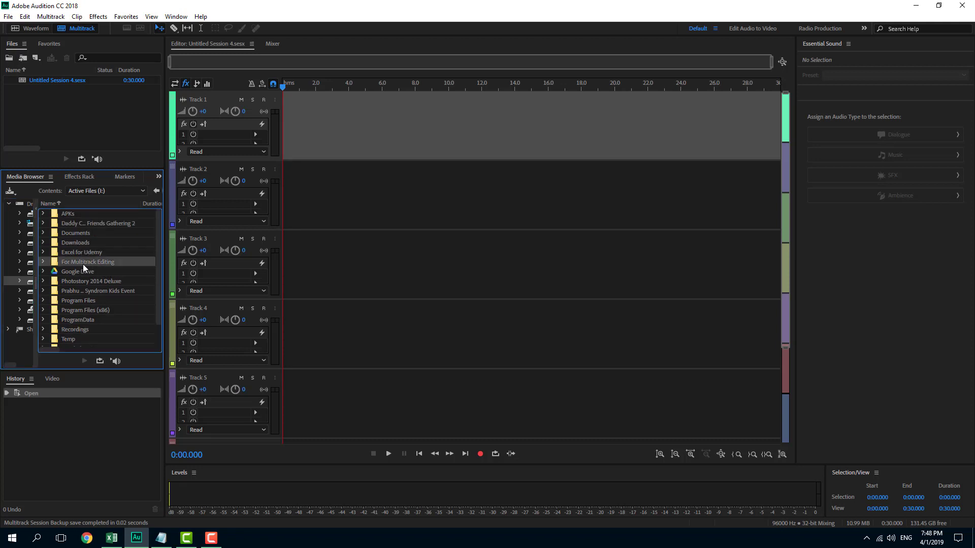
{"action": "double_click", "coordinate": [56, 260]}
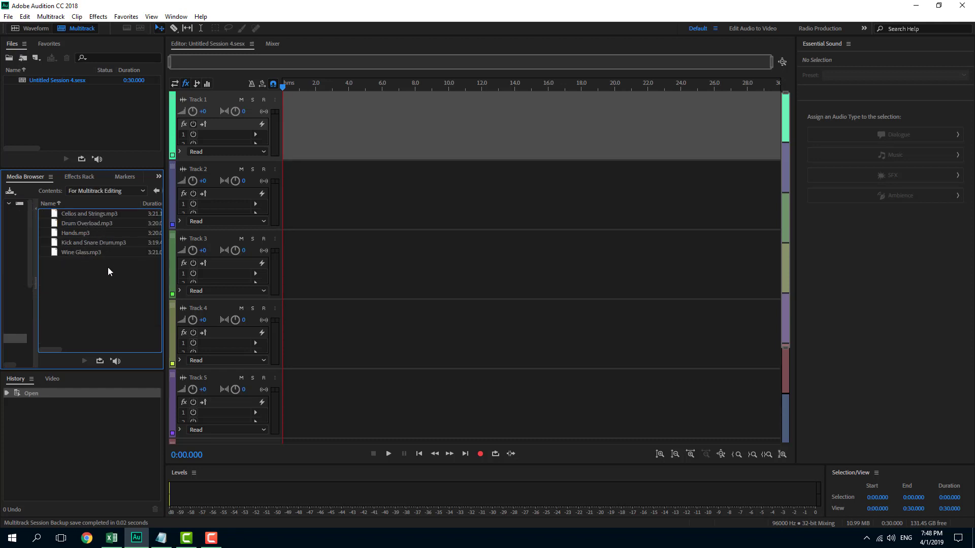
{"action": "left_click_drag", "start_coordinate": [97, 278], "coordinate": [84, 208]}
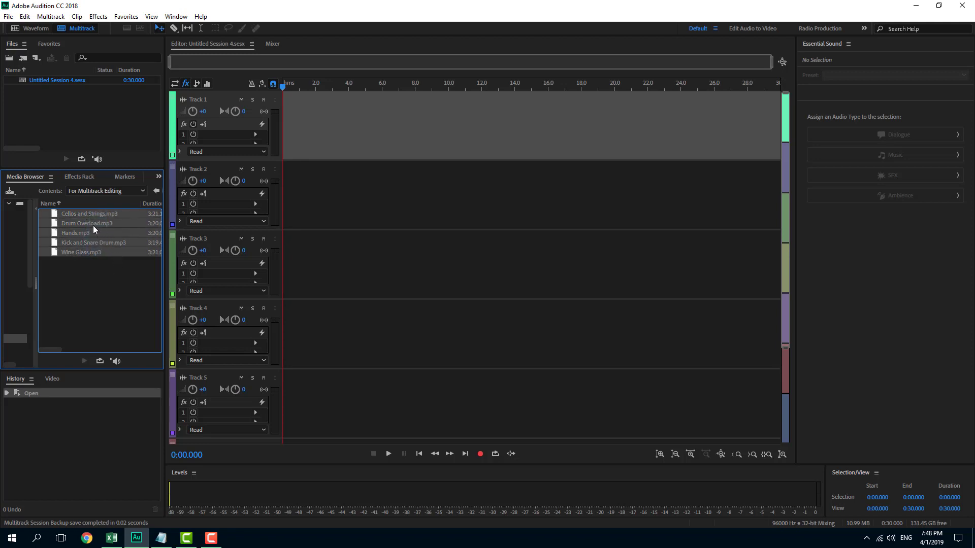
{"action": "left_click_drag", "start_coordinate": [93, 226], "coordinate": [74, 127]}
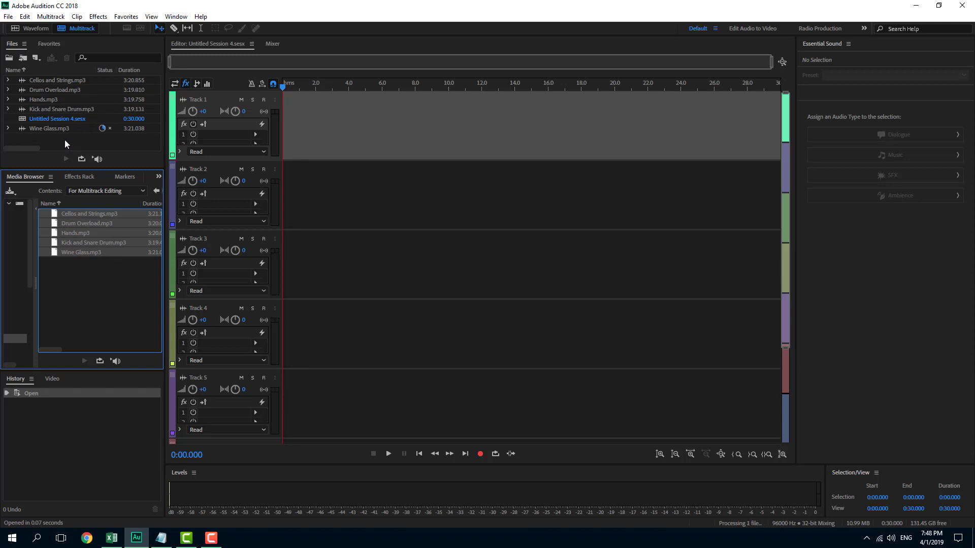
Step: Insert the five imported MP3 files, without the session file, into Track 1, adding all selected files to the same track
{"action": "left_click_drag", "start_coordinate": [49, 79], "coordinate": [77, 90]}
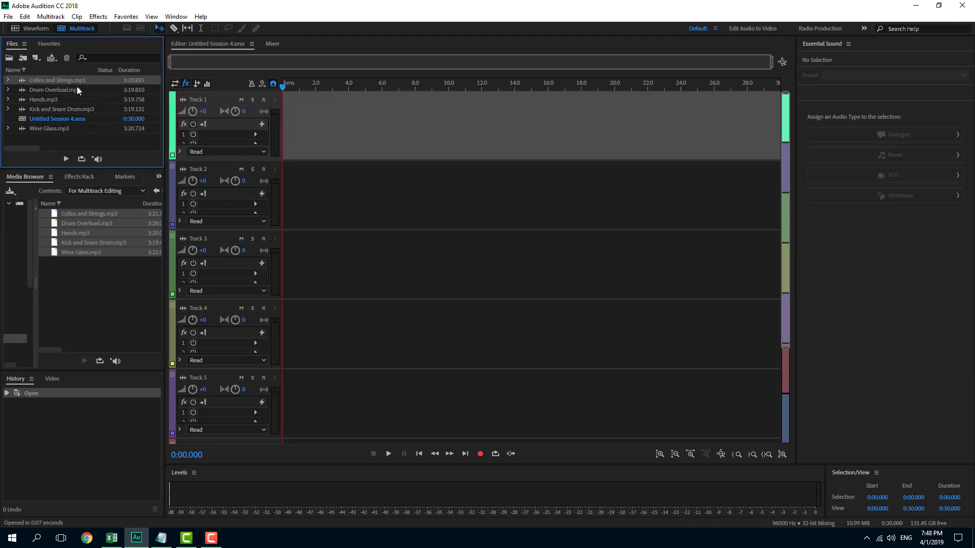
{"action": "left_click", "coordinate": [52, 129], "text": "shift"}
{"action": "left_click", "coordinate": [53, 120], "text": "ctrl"}
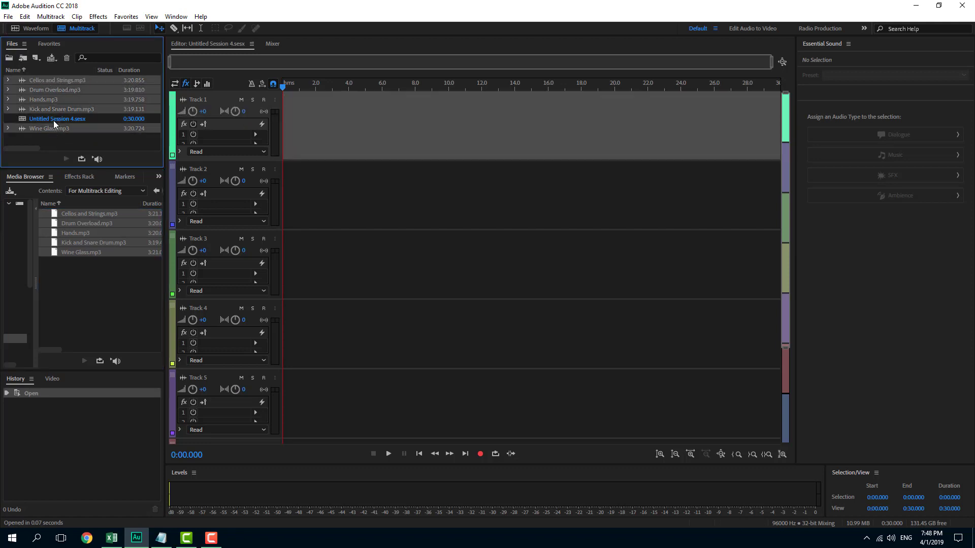
{"action": "left_click_drag", "start_coordinate": [53, 84], "coordinate": [270, 129]}
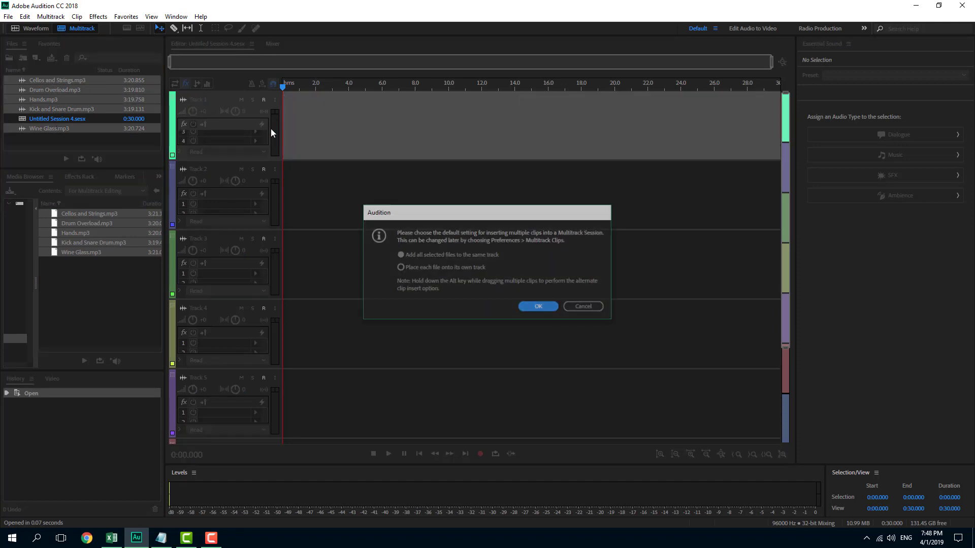
{"action": "left_click", "coordinate": [526, 306]}
{"action": "left_click", "coordinate": [546, 292]}
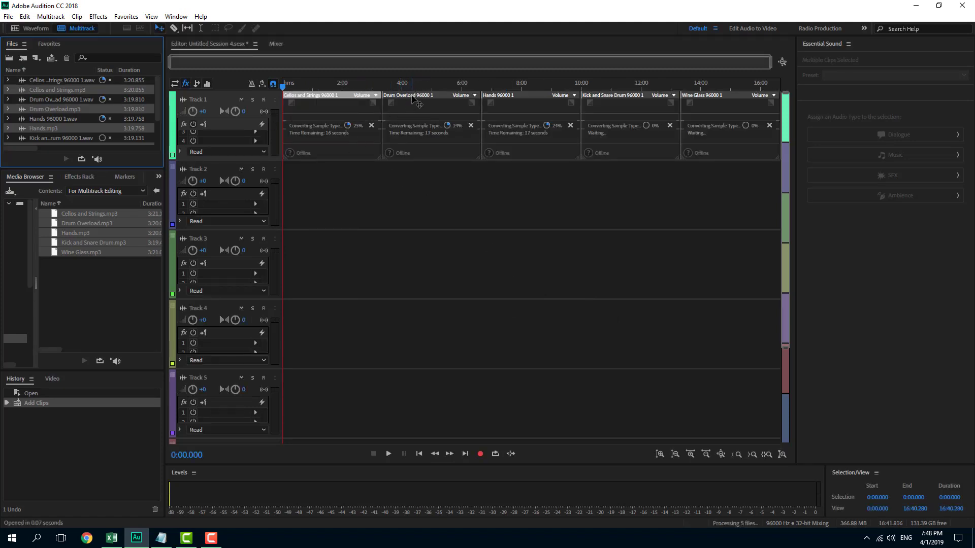
Step: Move the Drum Overload, Hands, Kick and Snare Drum, and Wine Glass clips to the start of Tracks 2, 3, 4 and 5 respectively
{"action": "mouse_move", "coordinate": [355, 137]}
{"action": "left_mouse_down"}
{"action": "mouse_move", "coordinate": [335, 224]}
{"action": "mouse_move", "coordinate": [356, 137]}
{"action": "left_mouse_up"}
{"action": "left_click", "coordinate": [426, 107]}
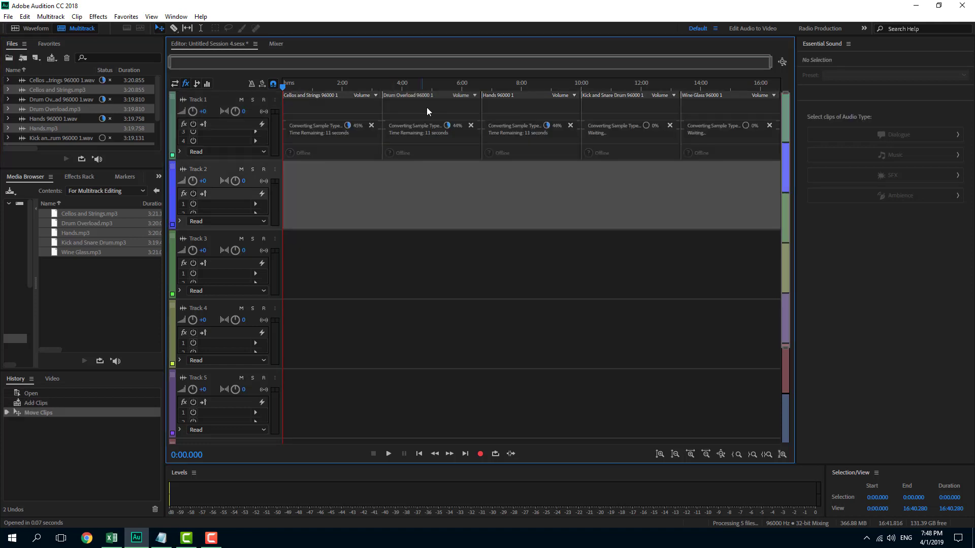
{"action": "left_click_drag", "start_coordinate": [420, 120], "coordinate": [321, 190]}
{"action": "left_click_drag", "start_coordinate": [501, 122], "coordinate": [302, 262]}
{"action": "left_click_drag", "start_coordinate": [594, 114], "coordinate": [328, 323]}
{"action": "left_click_drag", "start_coordinate": [723, 98], "coordinate": [286, 385]}
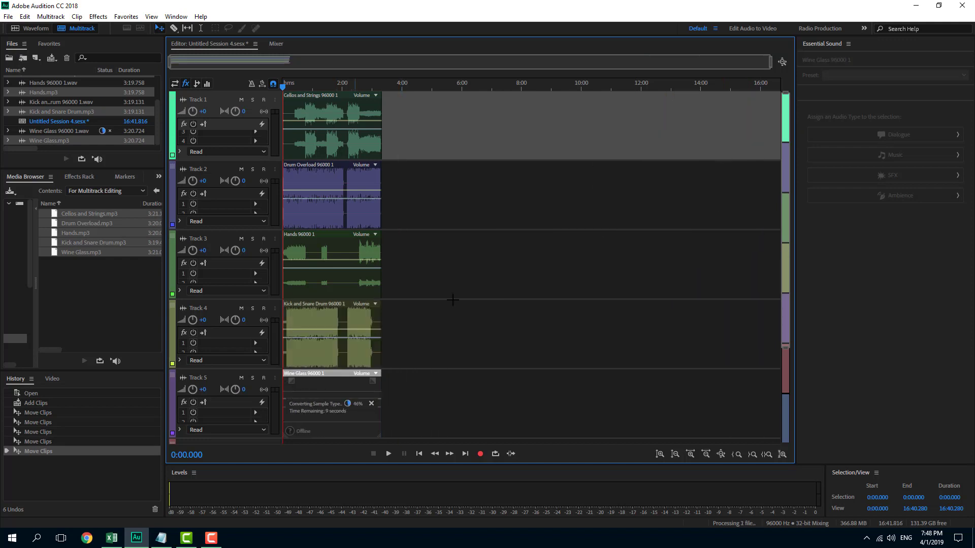
{"action": "left_click", "coordinate": [473, 293]}
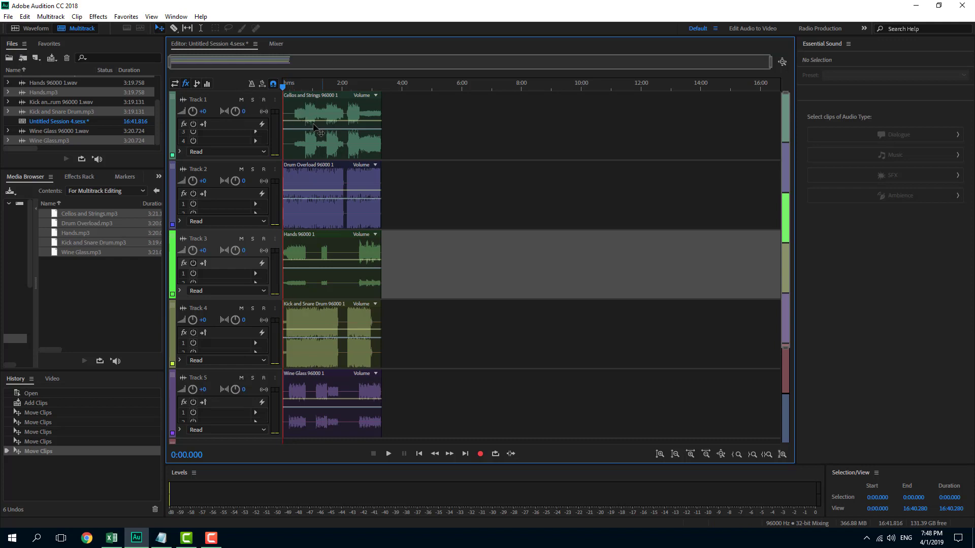
Step: Solo Track 1, listen to a few seconds of it from about 0:40, and turn its solo off
{"action": "left_click", "coordinate": [253, 100]}
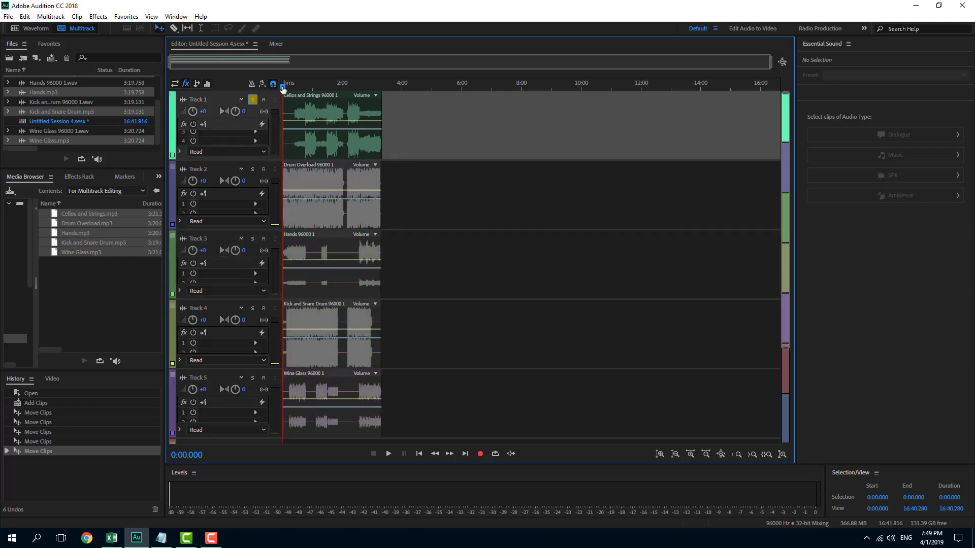
{"action": "left_click", "coordinate": [302, 86]}
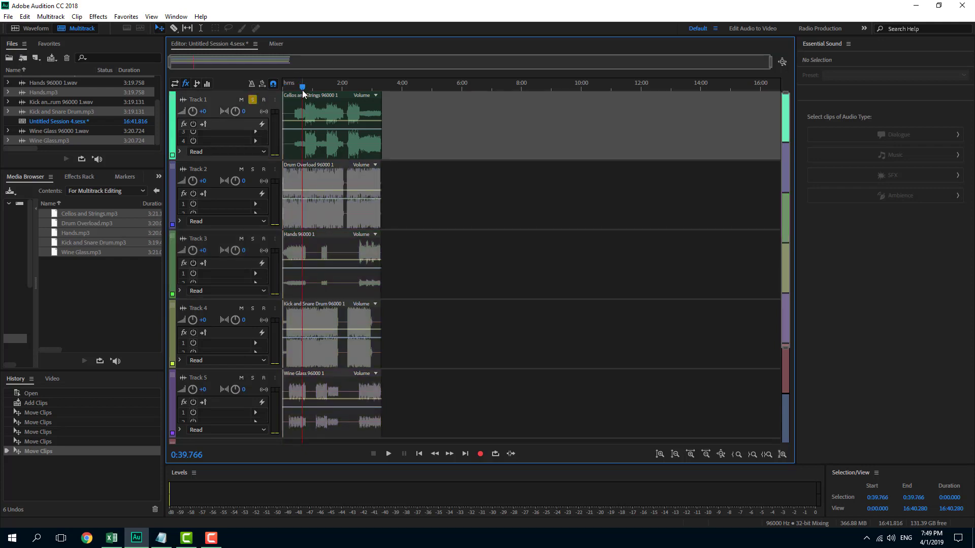
{"action": "key", "text": "space"}
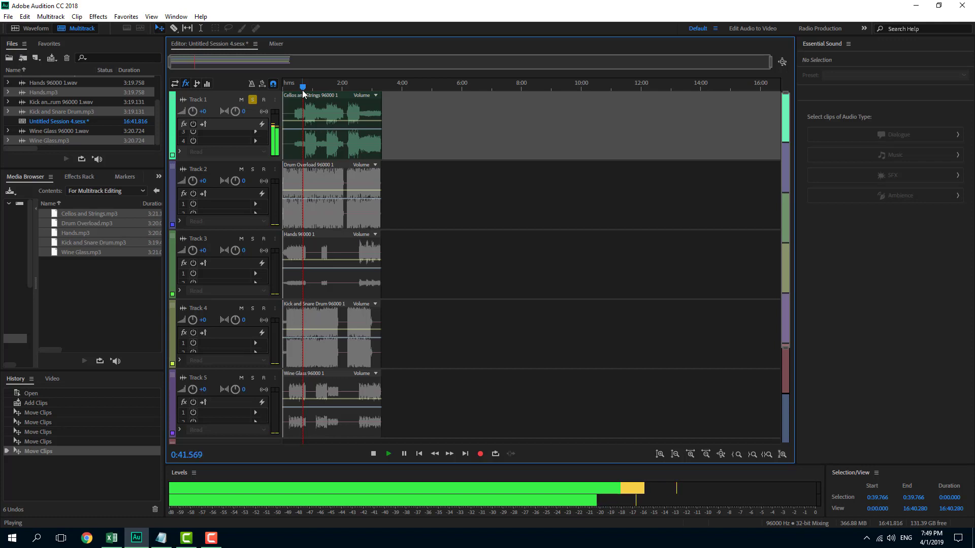
{"action": "key", "text": "space"}
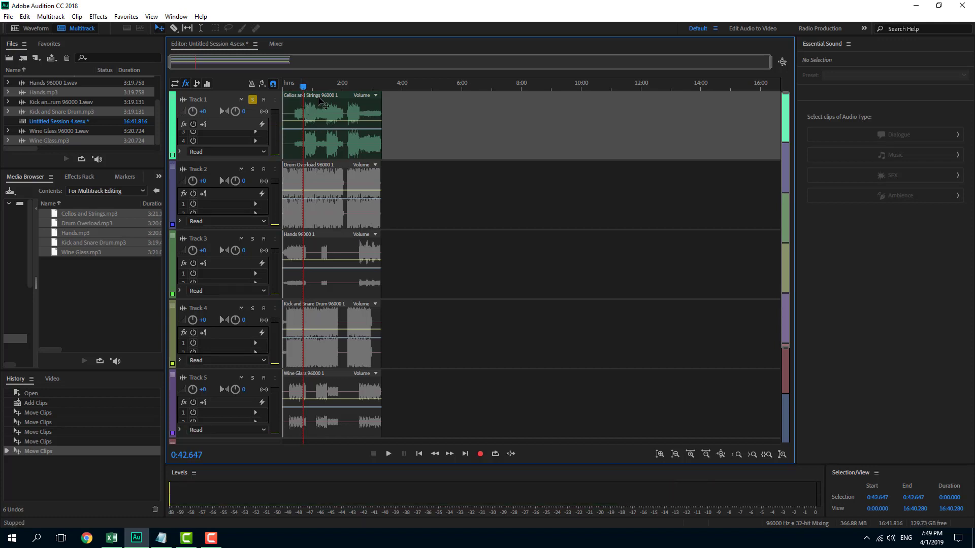
{"action": "left_click", "coordinate": [253, 99]}
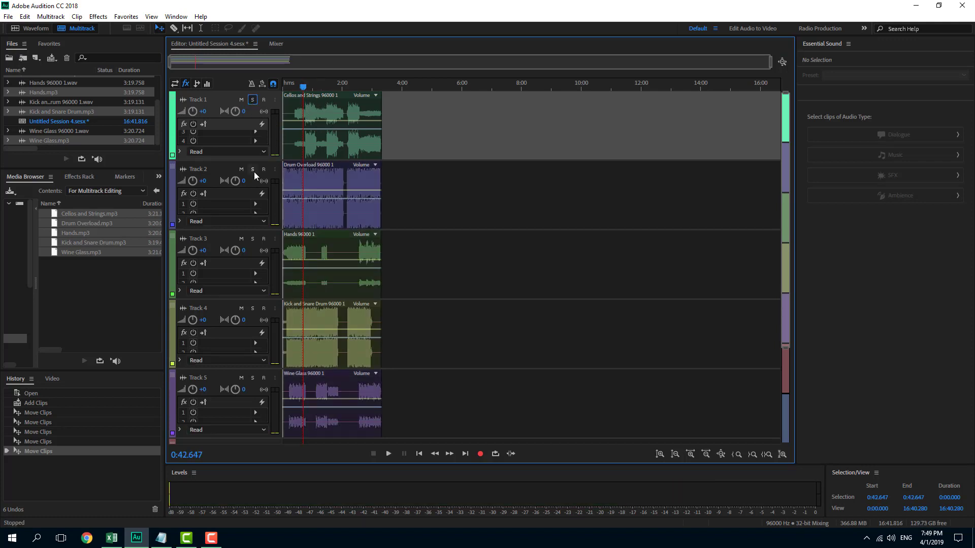
Step: Solo Track 2, briefly play the Drum Overload clip, and turn its solo off
{"action": "left_click", "coordinate": [253, 170]}
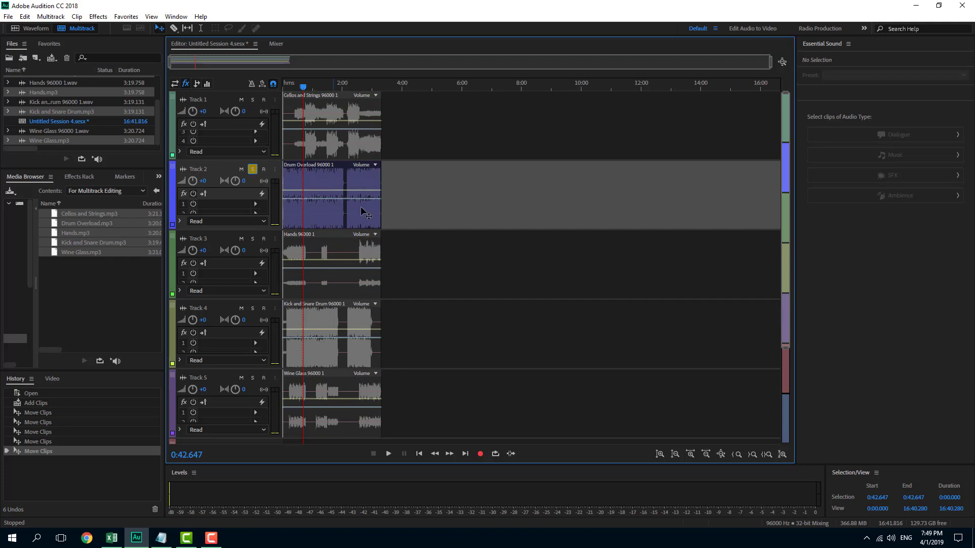
{"action": "key", "text": "space"}
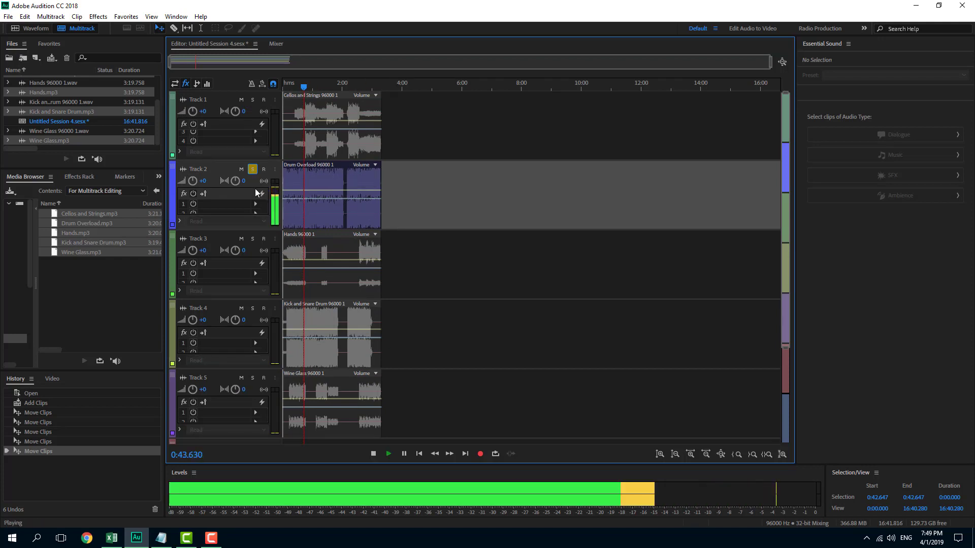
{"action": "key", "text": "space"}
{"action": "left_click", "coordinate": [252, 169]}
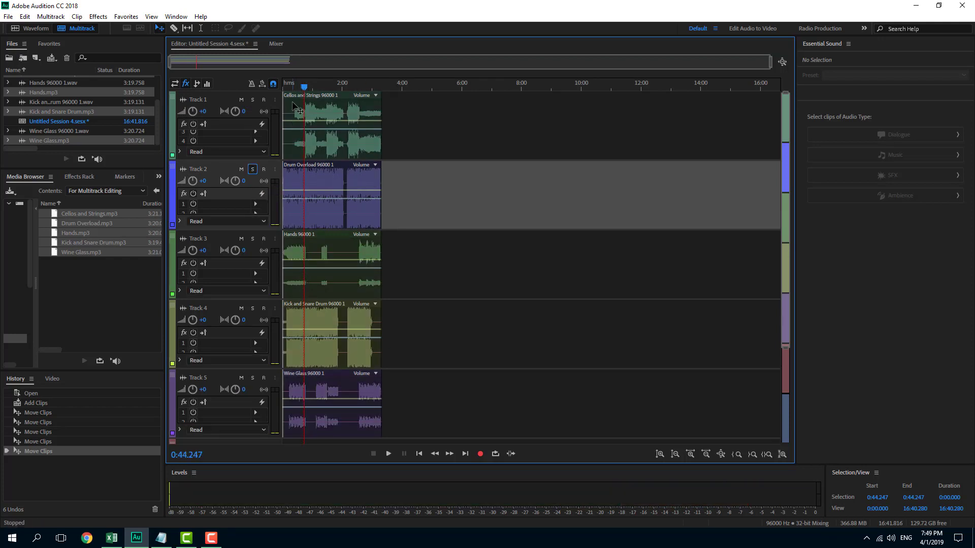
Step: Solo Track 3, play the Hands clip briefly from about 0:19, and turn its solo off
{"action": "left_click", "coordinate": [292, 88]}
{"action": "left_click", "coordinate": [253, 242]}
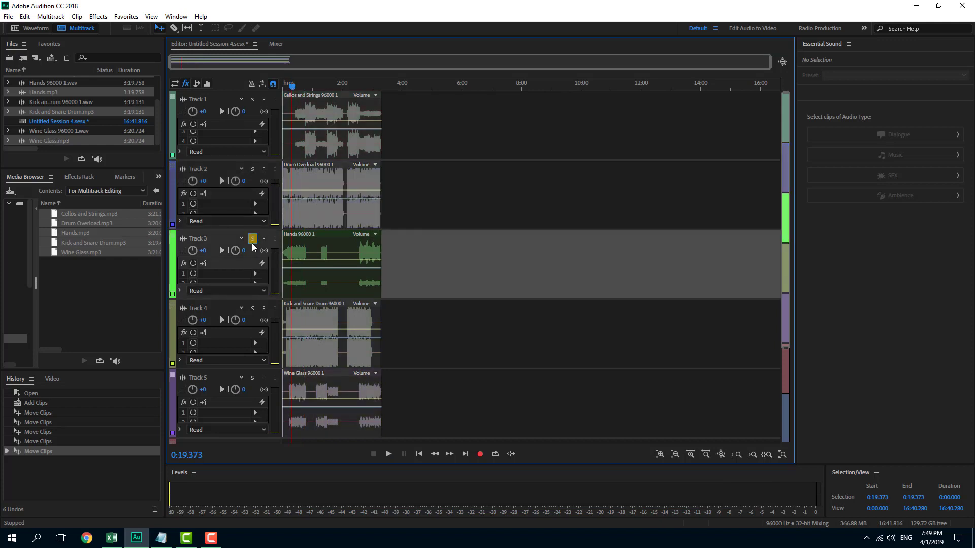
{"action": "key", "text": "space"}
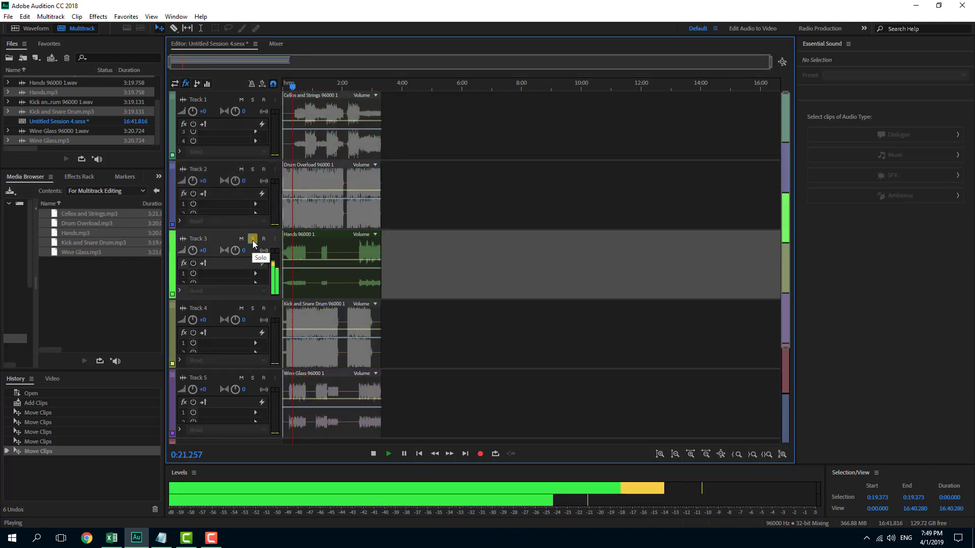
{"action": "key", "text": "space"}
{"action": "left_click", "coordinate": [252, 238]}
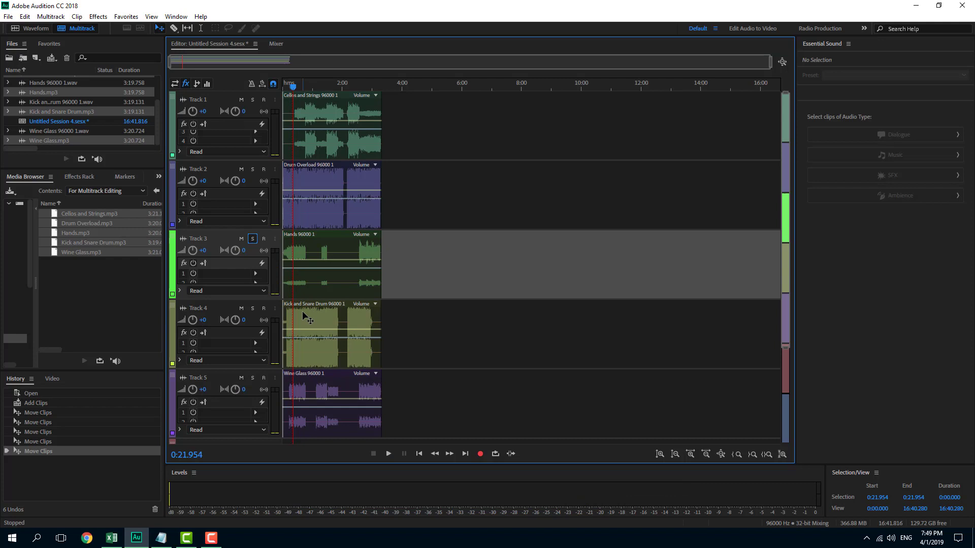
Step: Solo Track 4, briefly play the Kick and Snare Drum clip, and turn its solo off
{"action": "left_click", "coordinate": [252, 310]}
{"action": "left_click", "coordinate": [253, 309]}
{"action": "key", "text": "space"}
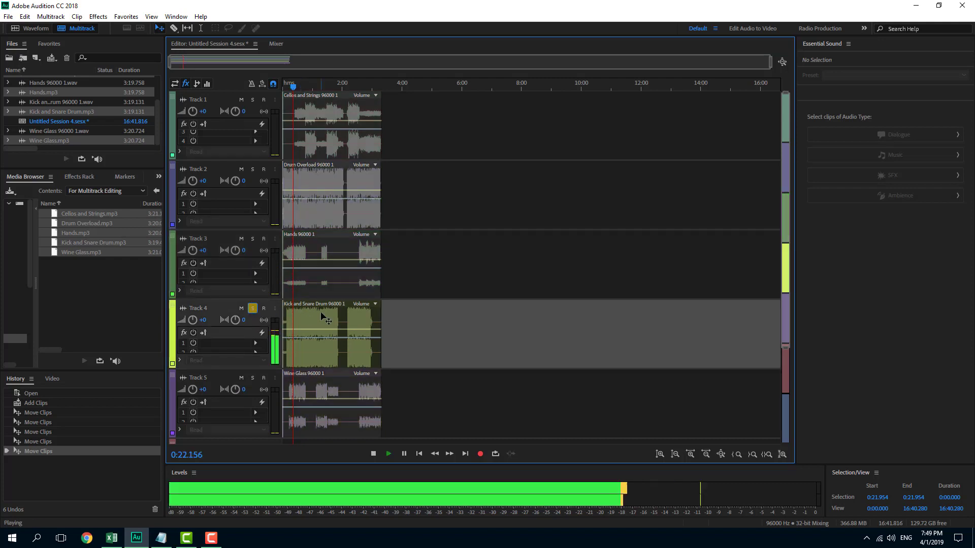
{"action": "key", "text": "space"}
{"action": "left_click", "coordinate": [252, 309]}
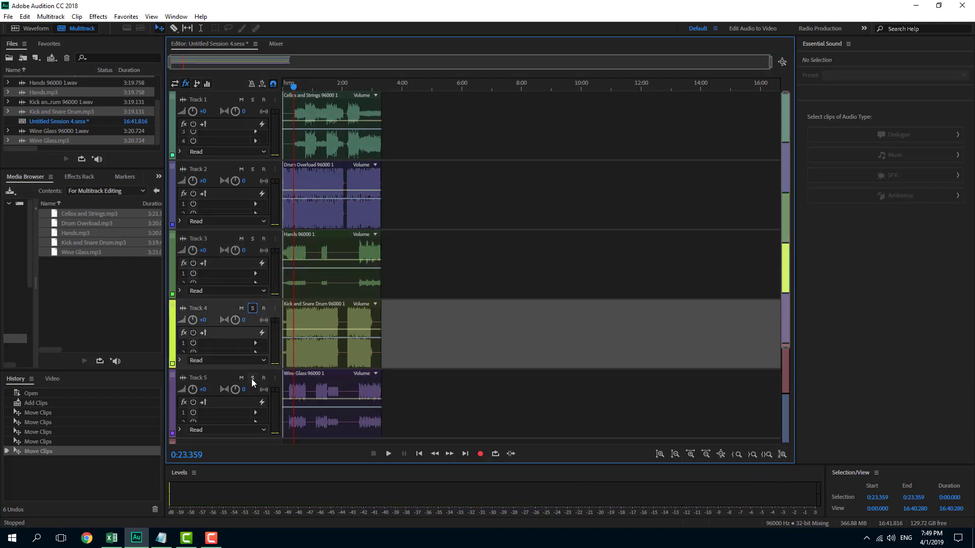
Step: Solo Track 5, briefly play the Wine Glass clip, and turn its solo off
{"action": "left_click", "coordinate": [252, 379]}
{"action": "key", "text": "space"}
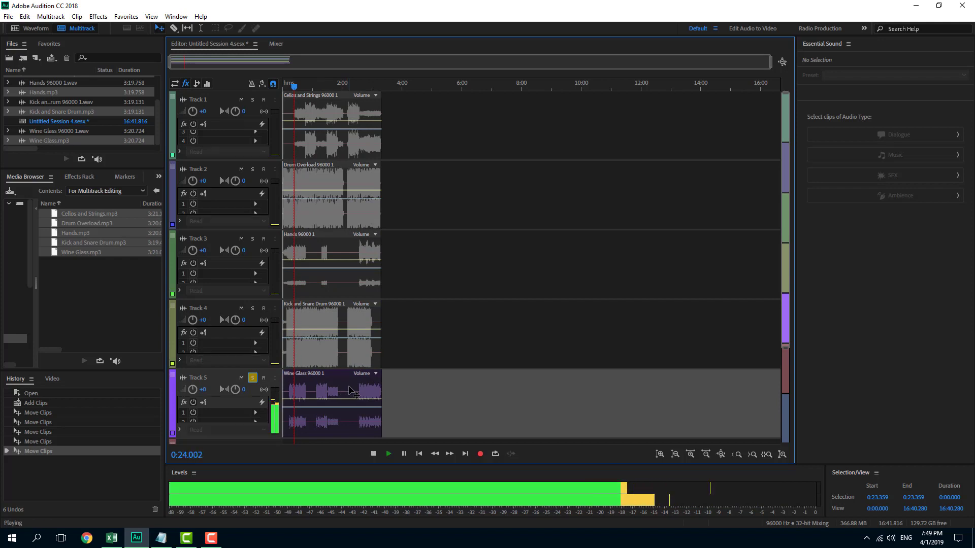
{"action": "key", "text": "space"}
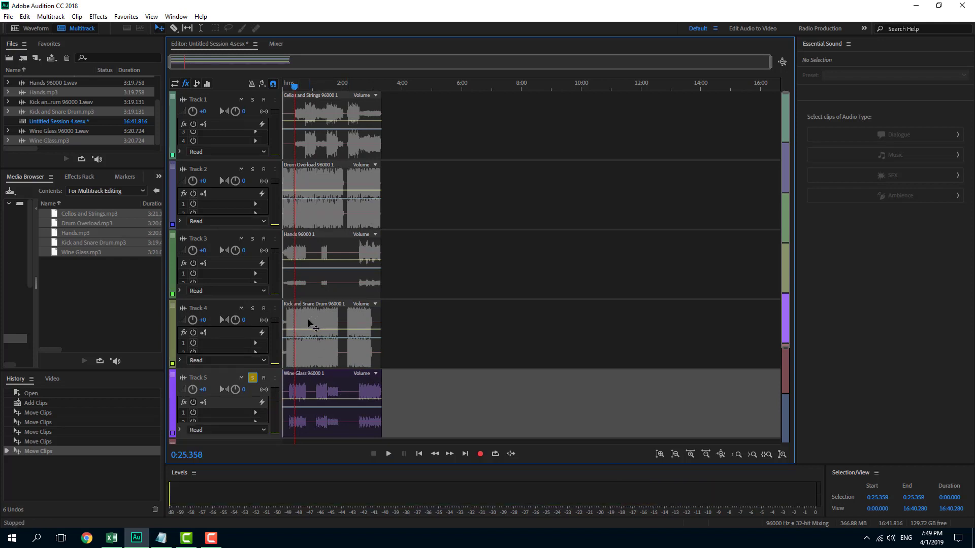
{"action": "left_click", "coordinate": [252, 378]}
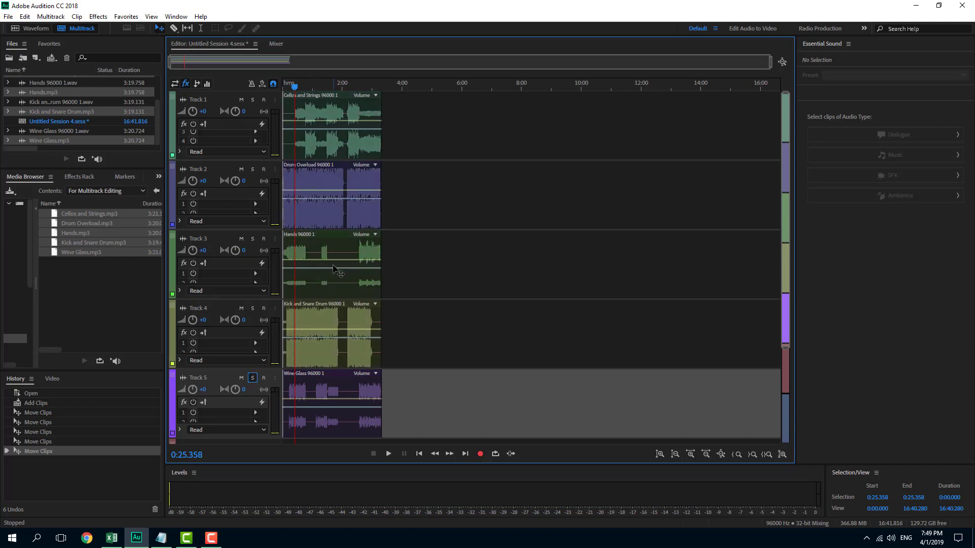
Step: Play all five tracks together briefly from about 0:25 and stop playback
{"action": "key", "text": "space"}
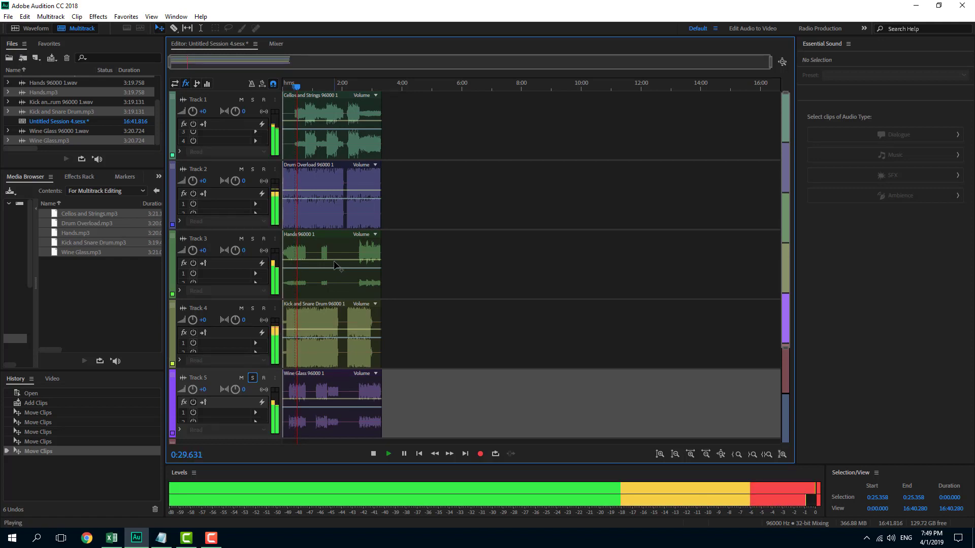
{"action": "key", "text": "space"}
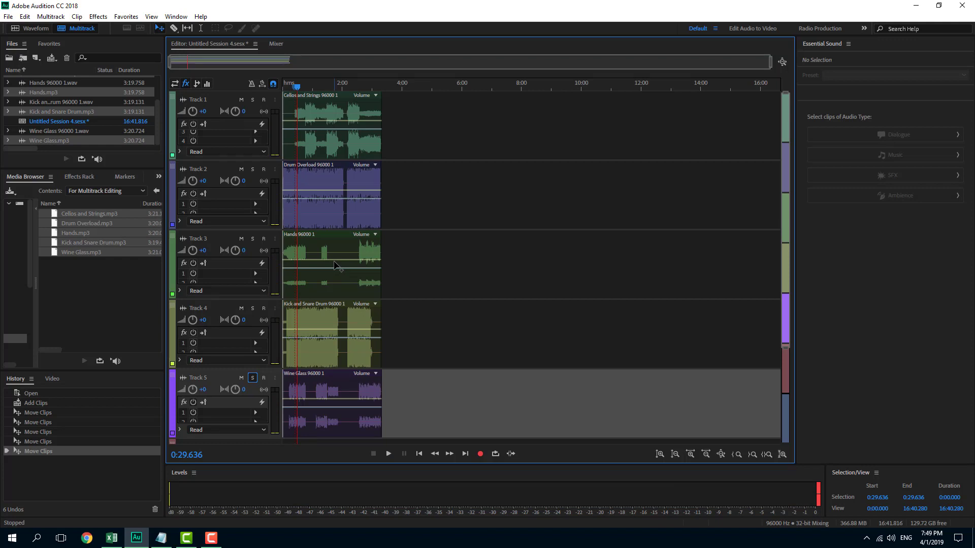
Step: Lower the volume of Track 2, which holds the Drum Overload clip, to -16.5 dB and start playing the mix
{"action": "left_click", "coordinate": [319, 204]}
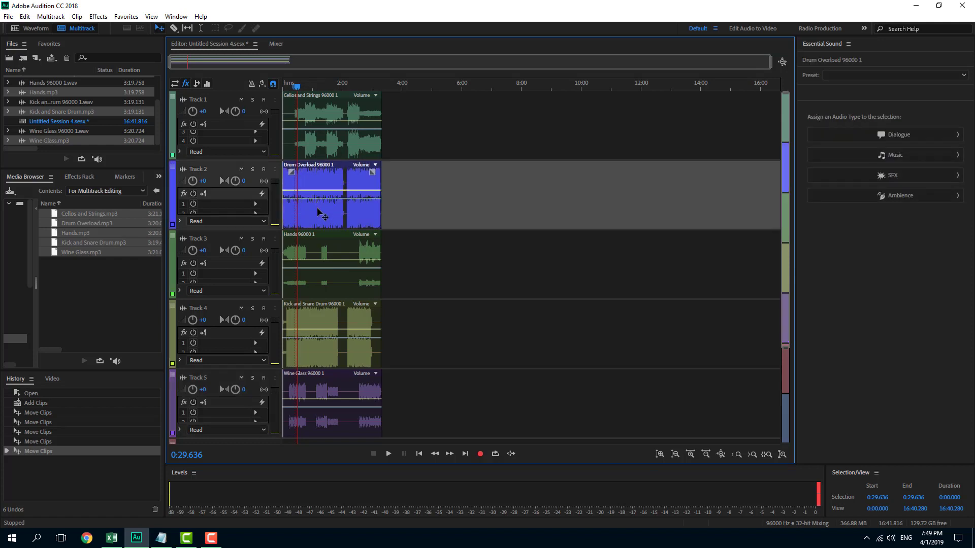
{"action": "left_click", "coordinate": [260, 223]}
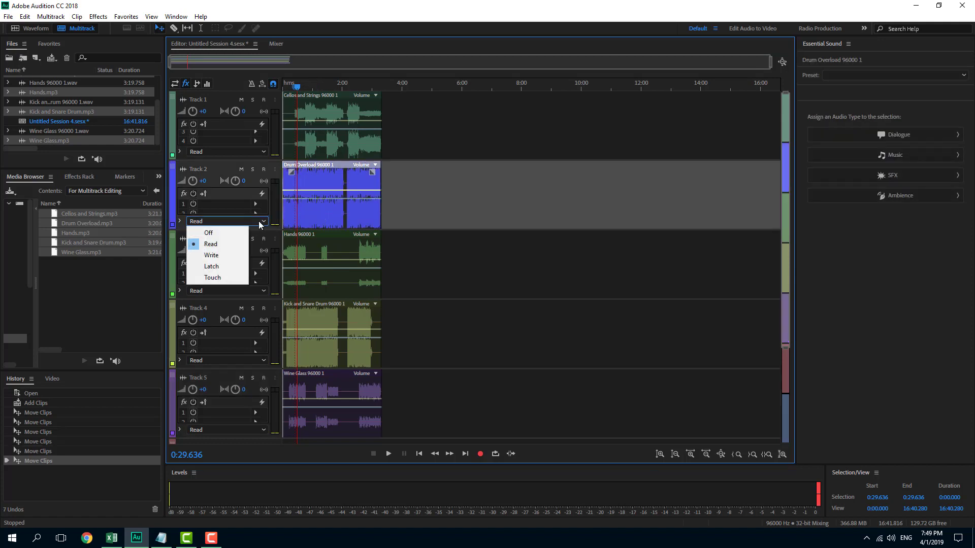
{"action": "left_click", "coordinate": [258, 221]}
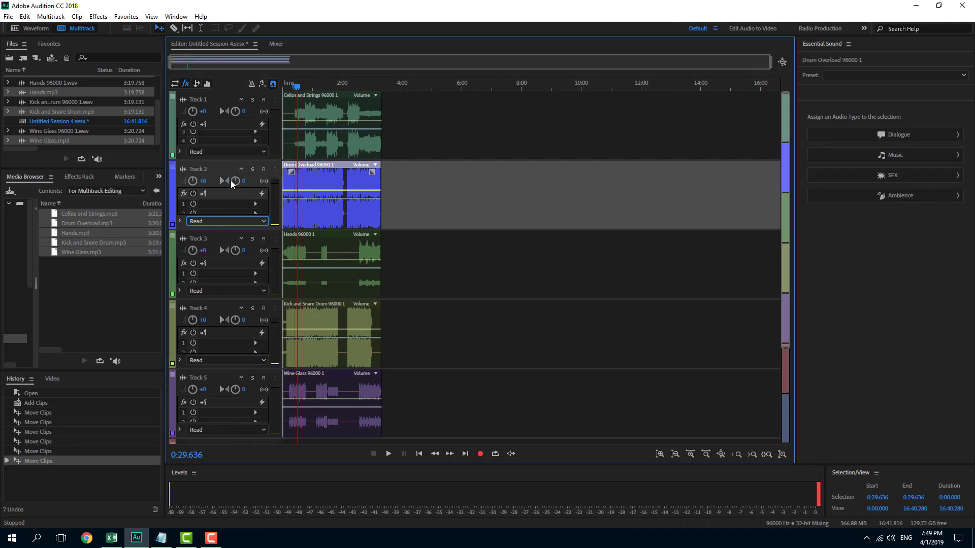
{"action": "left_click_drag", "start_coordinate": [193, 181], "coordinate": [182, 182]}
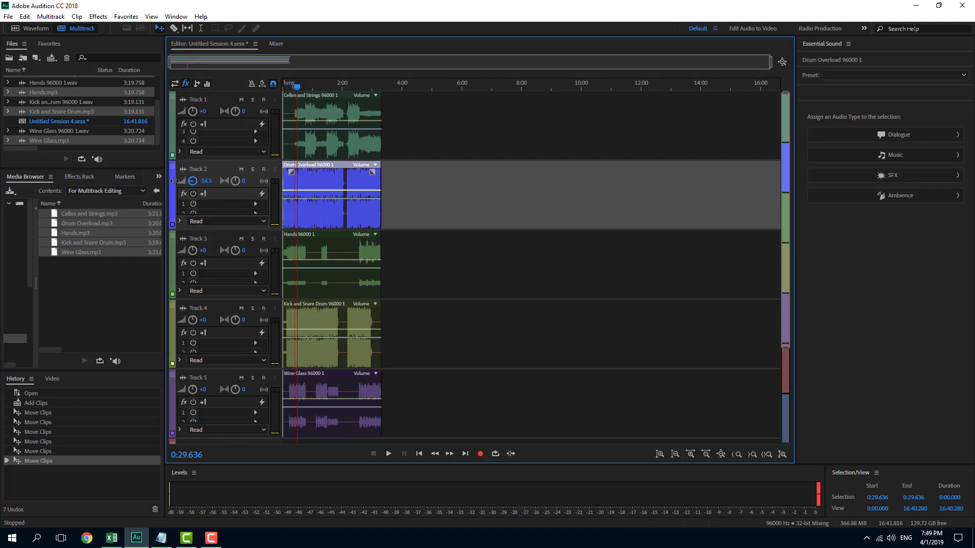
{"action": "key", "text": "space"}
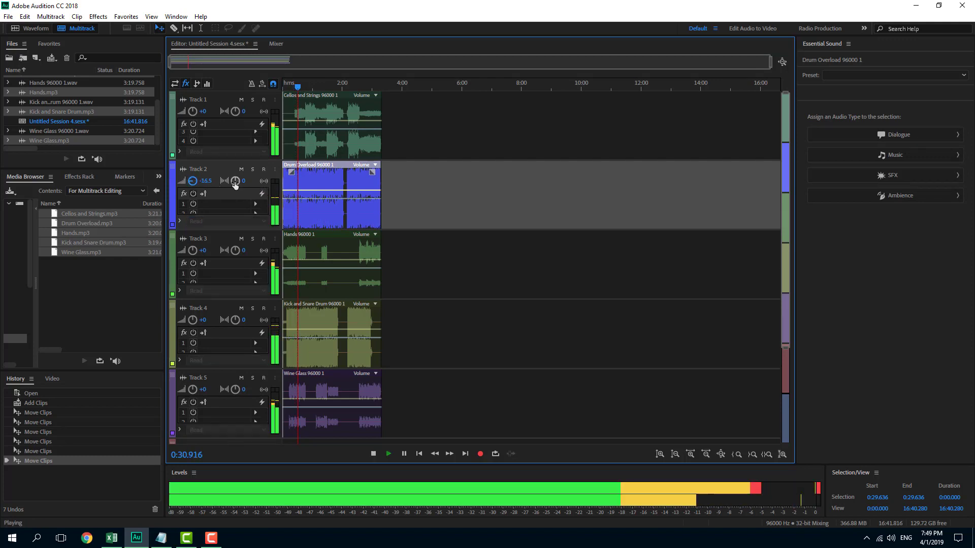
Step: Solo Track 2, set its volume to +0.3 dB and pan to R13.4 during playback, and turn its solo off
{"action": "left_click", "coordinate": [252, 170]}
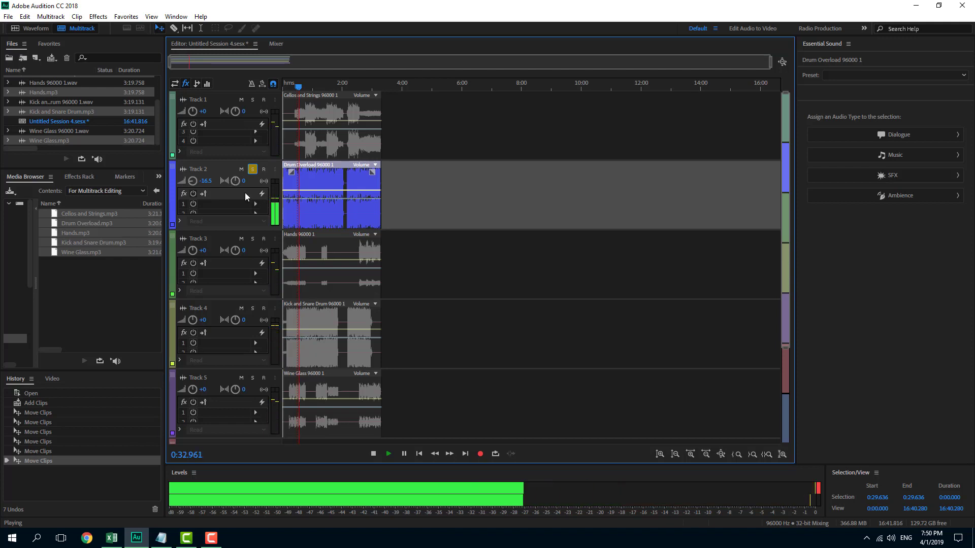
{"action": "left_click_drag", "start_coordinate": [193, 180], "coordinate": [291, 187]}
{"action": "key", "text": "space"}
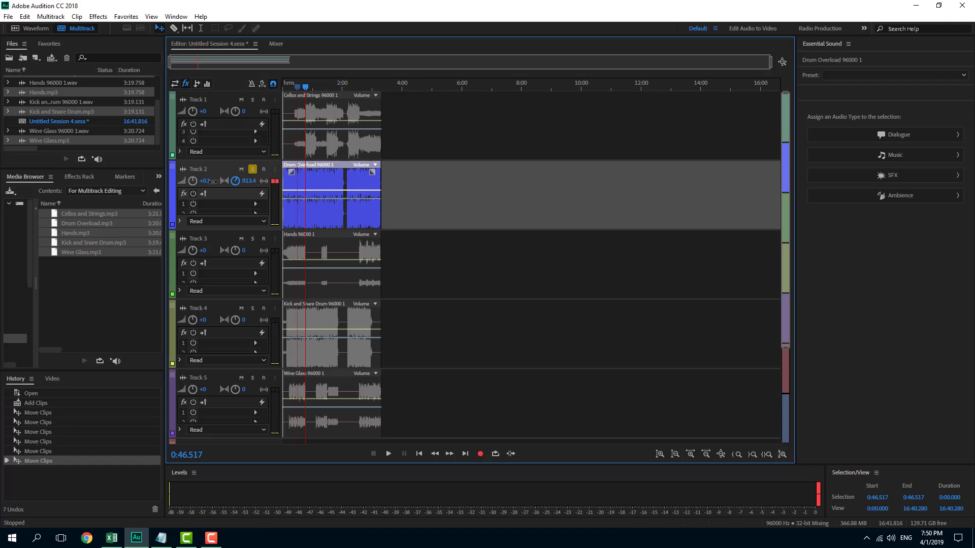
{"action": "key", "text": "space"}
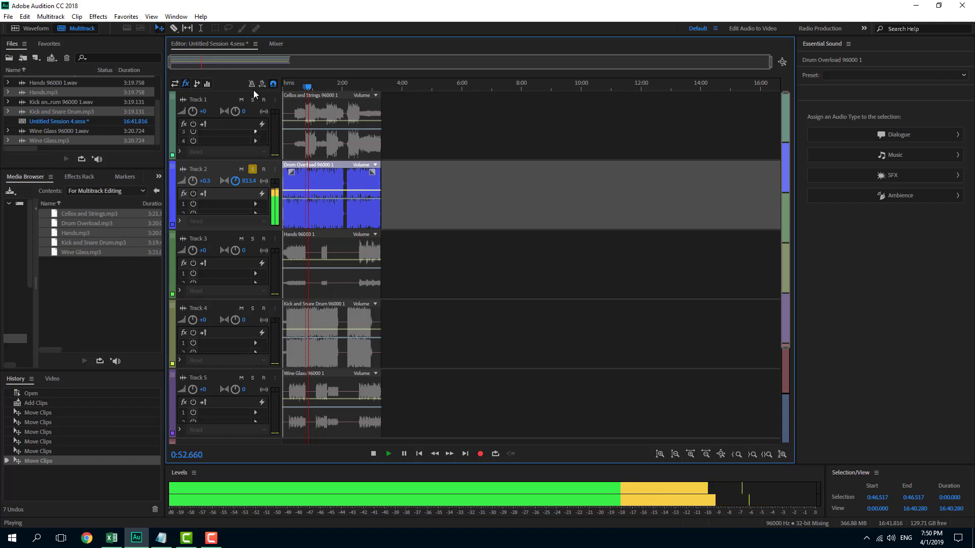
{"action": "left_click", "coordinate": [253, 171]}
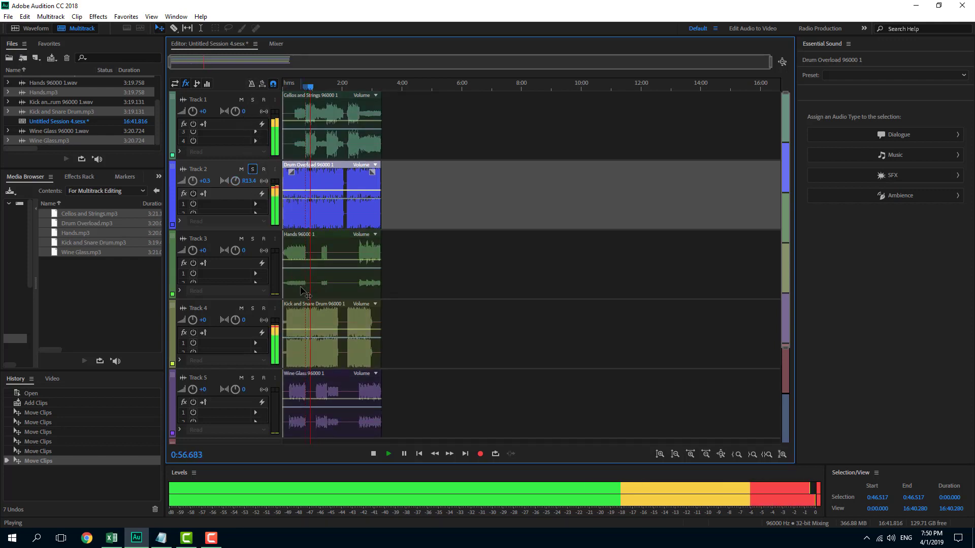
Step: Play the mix from near the session's start and raise the volume of Track 3 to +3.6 dB and Track 4 to +2.4 dB
{"action": "left_click", "coordinate": [287, 86]}
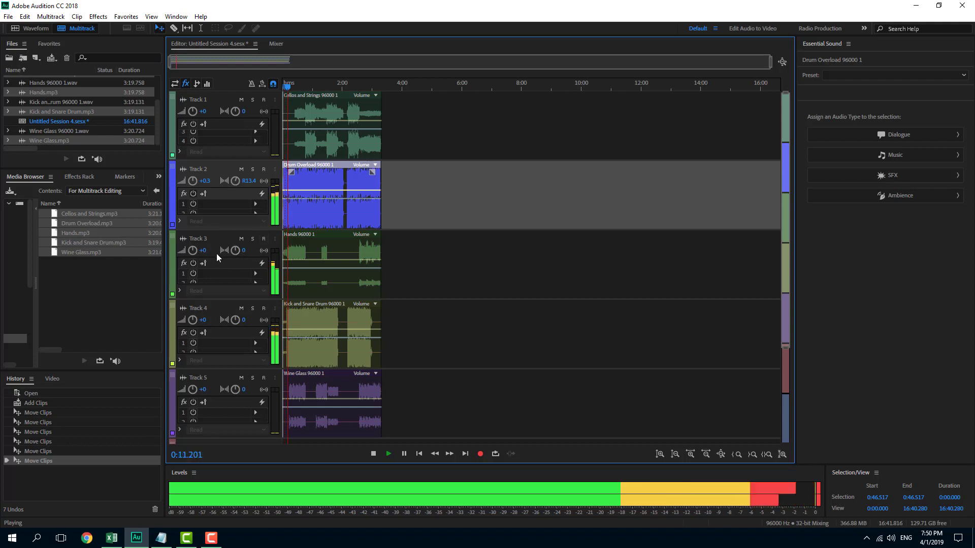
{"action": "mouse_move", "coordinate": [201, 251]}
{"action": "left_mouse_down"}
{"action": "mouse_move", "coordinate": [216, 252]}
{"action": "mouse_move", "coordinate": [202, 255]}
{"action": "left_mouse_up"}
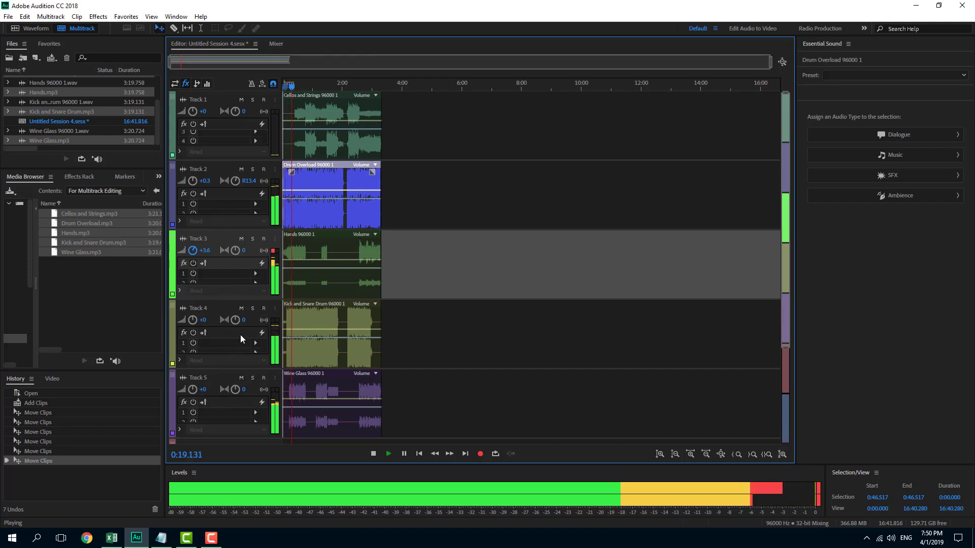
{"action": "left_click", "coordinate": [195, 321]}
{"action": "left_click_drag", "start_coordinate": [197, 322], "coordinate": [205, 322]}
{"action": "left_click_drag", "start_coordinate": [202, 322], "coordinate": [200, 323]}
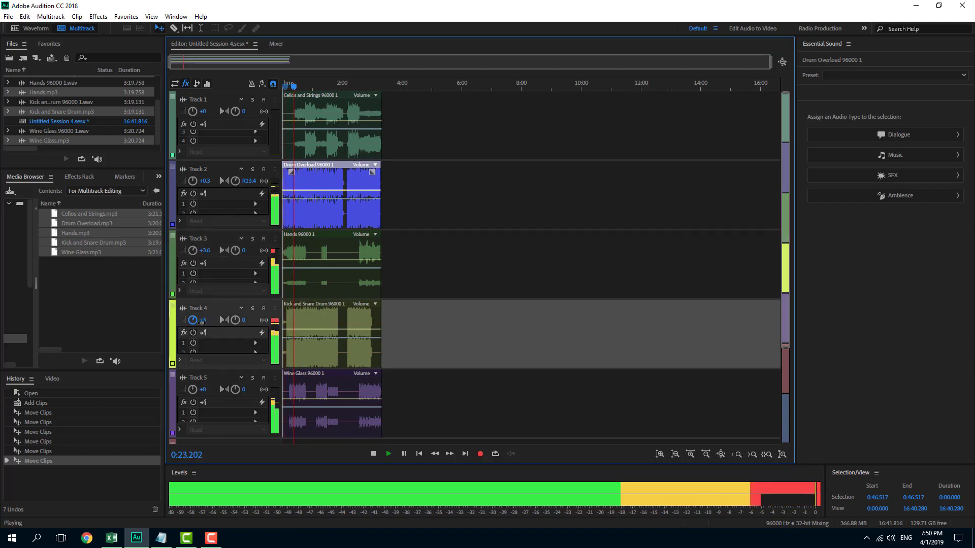
Step: Set the volume of Track 1, holding the Cellos and Strings clip, to -6.3 dB and its pan to R65.7
{"action": "left_click", "coordinate": [318, 118]}
{"action": "left_click_drag", "start_coordinate": [189, 114], "coordinate": [272, 113]}
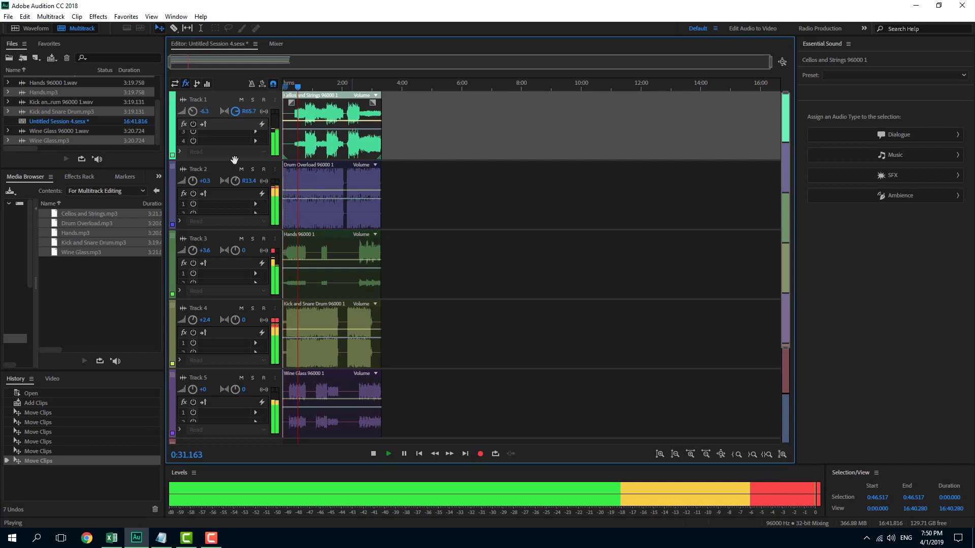
Step: Pan Track 2 to L72.6, Track 3 to R58.7, Track 4 to L72.5 and Track 5 to R42.2, and stop playback
{"action": "left_click_drag", "start_coordinate": [235, 181], "coordinate": [43, 197]}
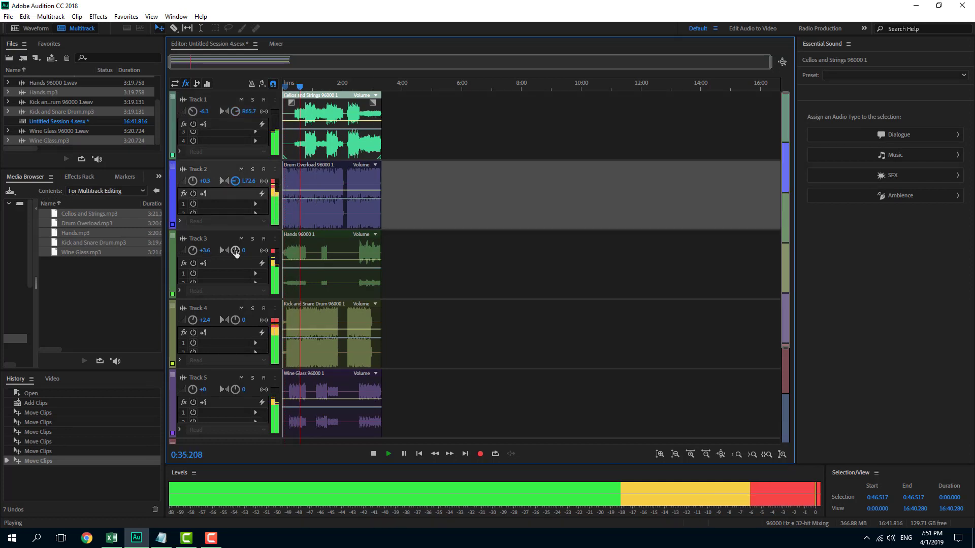
{"action": "left_click_drag", "start_coordinate": [235, 251], "coordinate": [356, 251]}
{"action": "left_click_drag", "start_coordinate": [236, 323], "coordinate": [377, 306]}
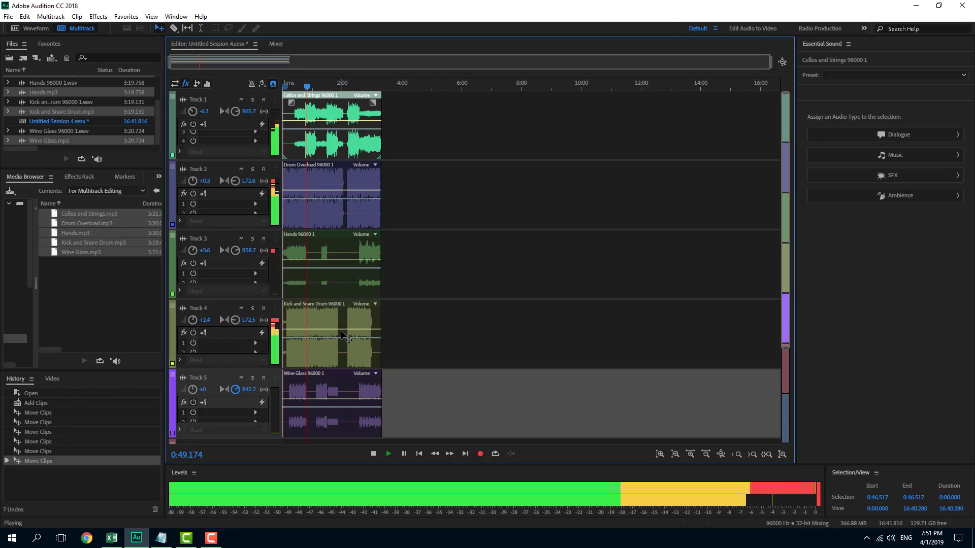
{"action": "key", "text": "space"}
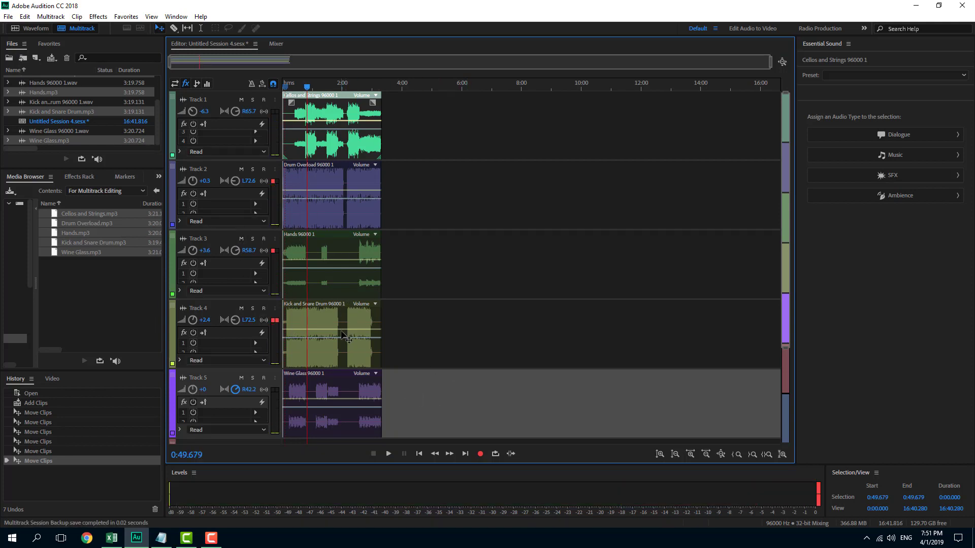